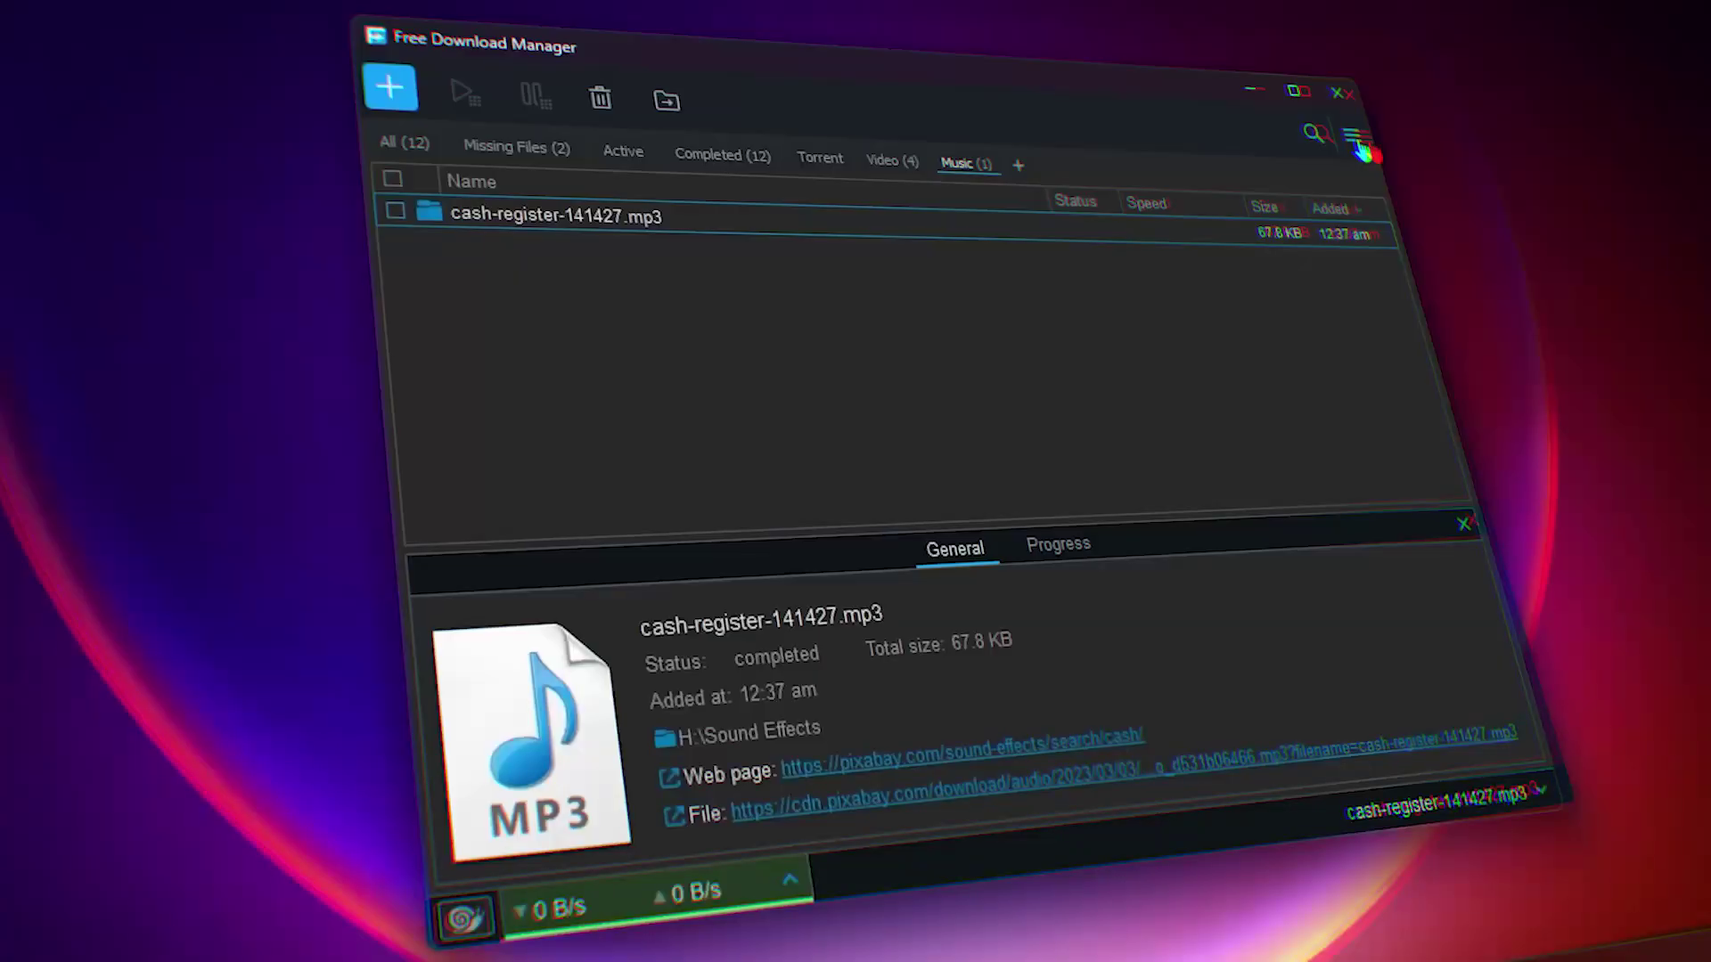
- Open Preferences from the hamburger menu and check the interface language, keeping English
{"action": "left_click", "coordinate": [1354, 136]}
{"action": "left_click", "coordinate": [1240, 307]}
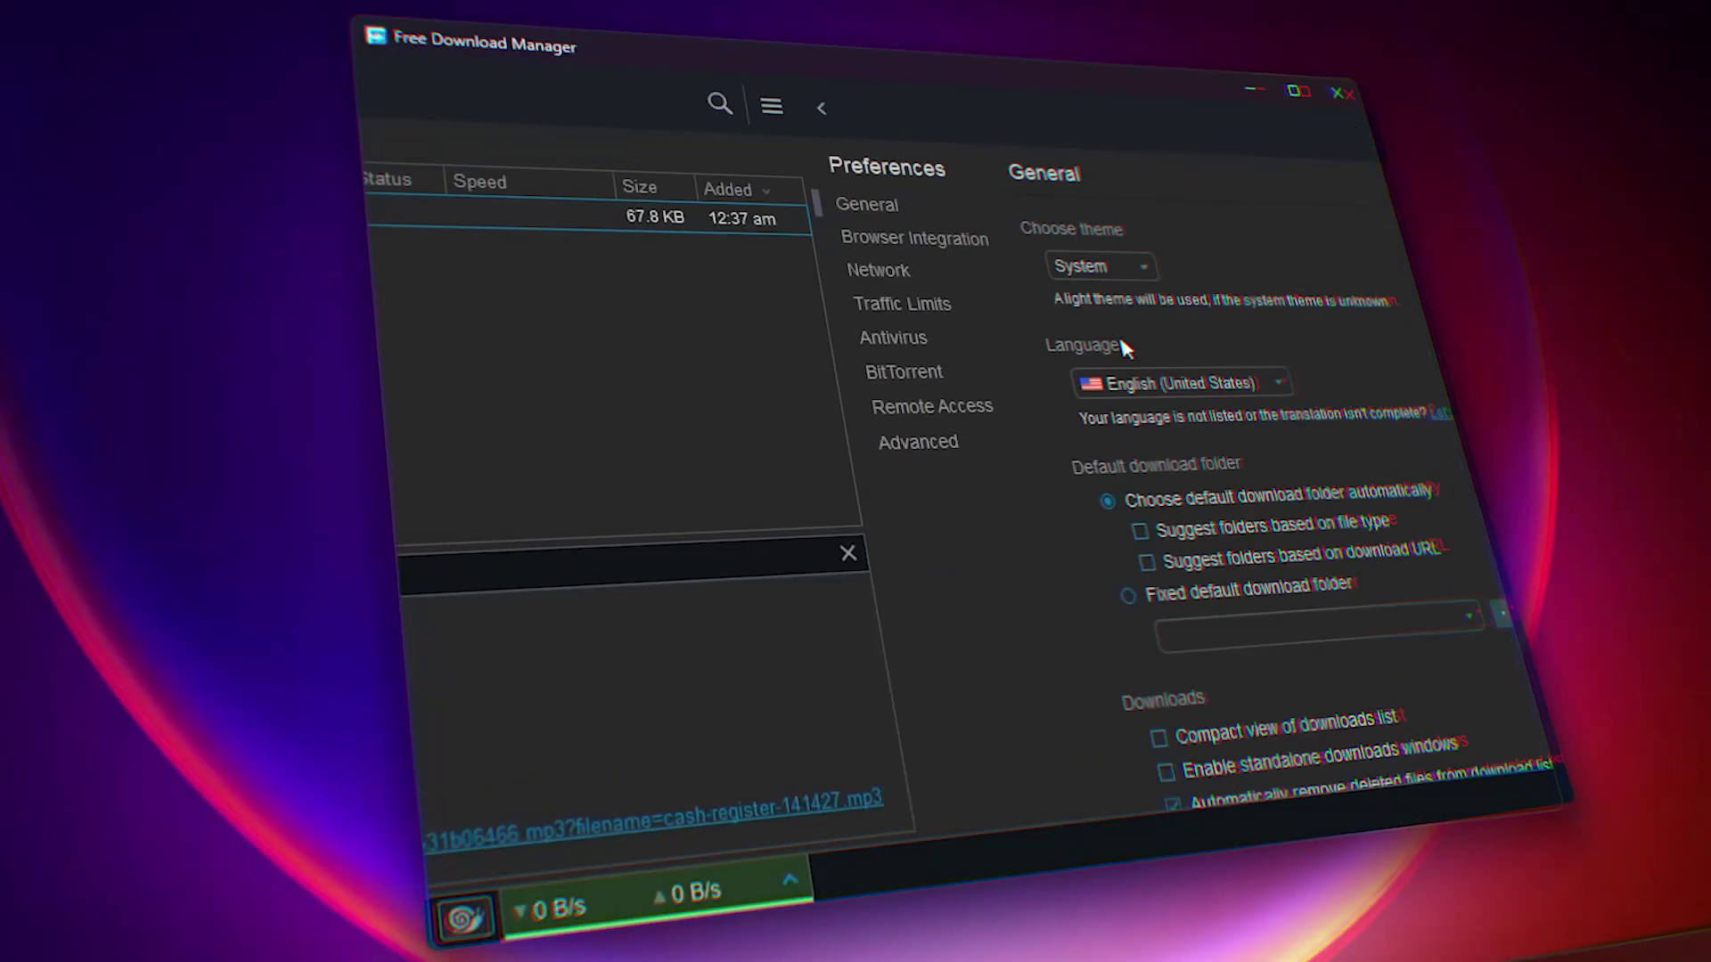
{"action": "left_click", "coordinate": [769, 388]}
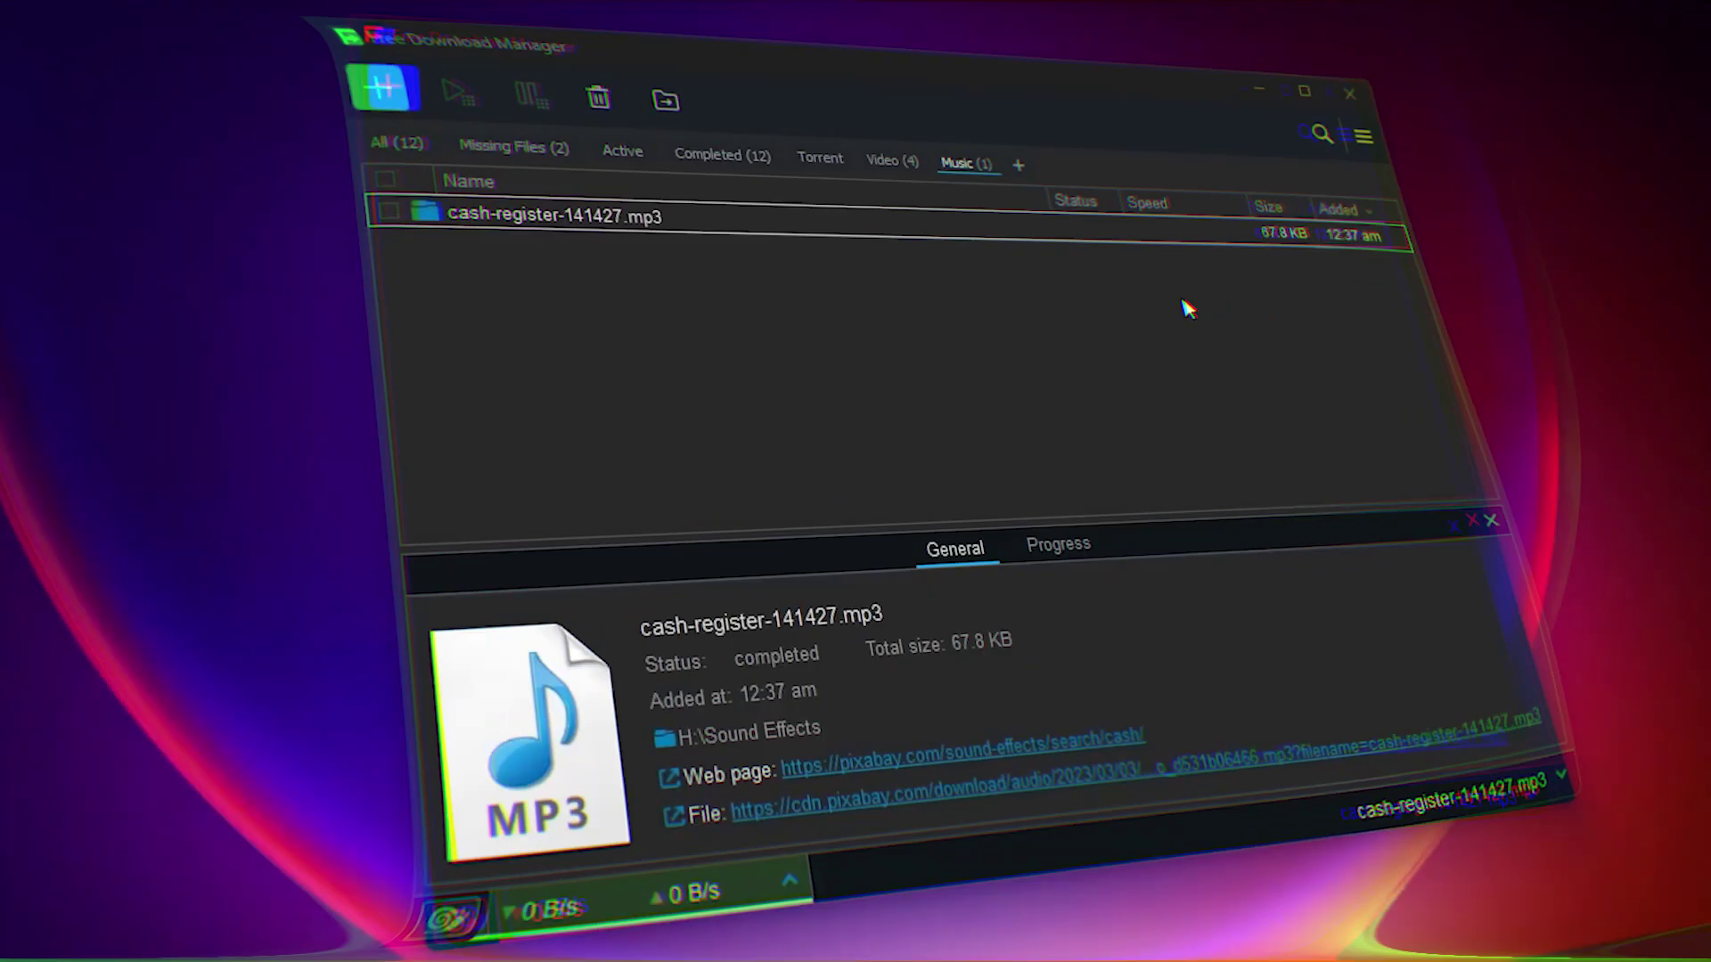
- Reopen Preferences, review the available languages, and keep English (United States)
{"action": "left_click", "coordinate": [1354, 140]}
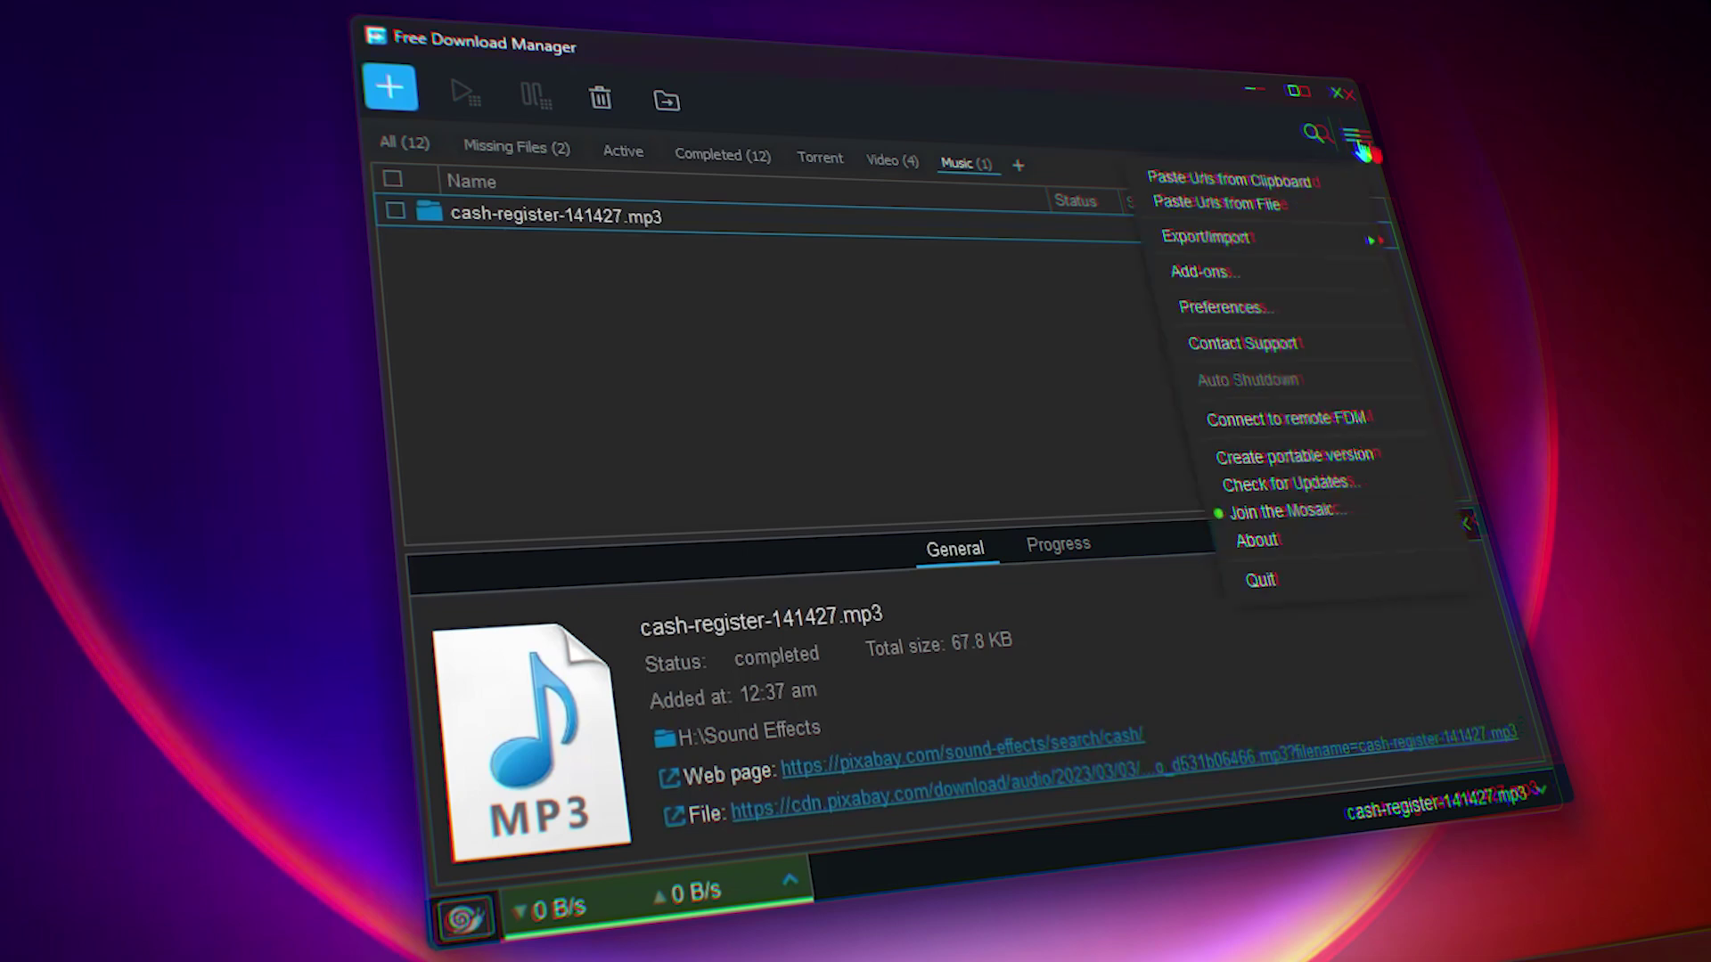
{"action": "left_click", "coordinate": [1230, 318]}
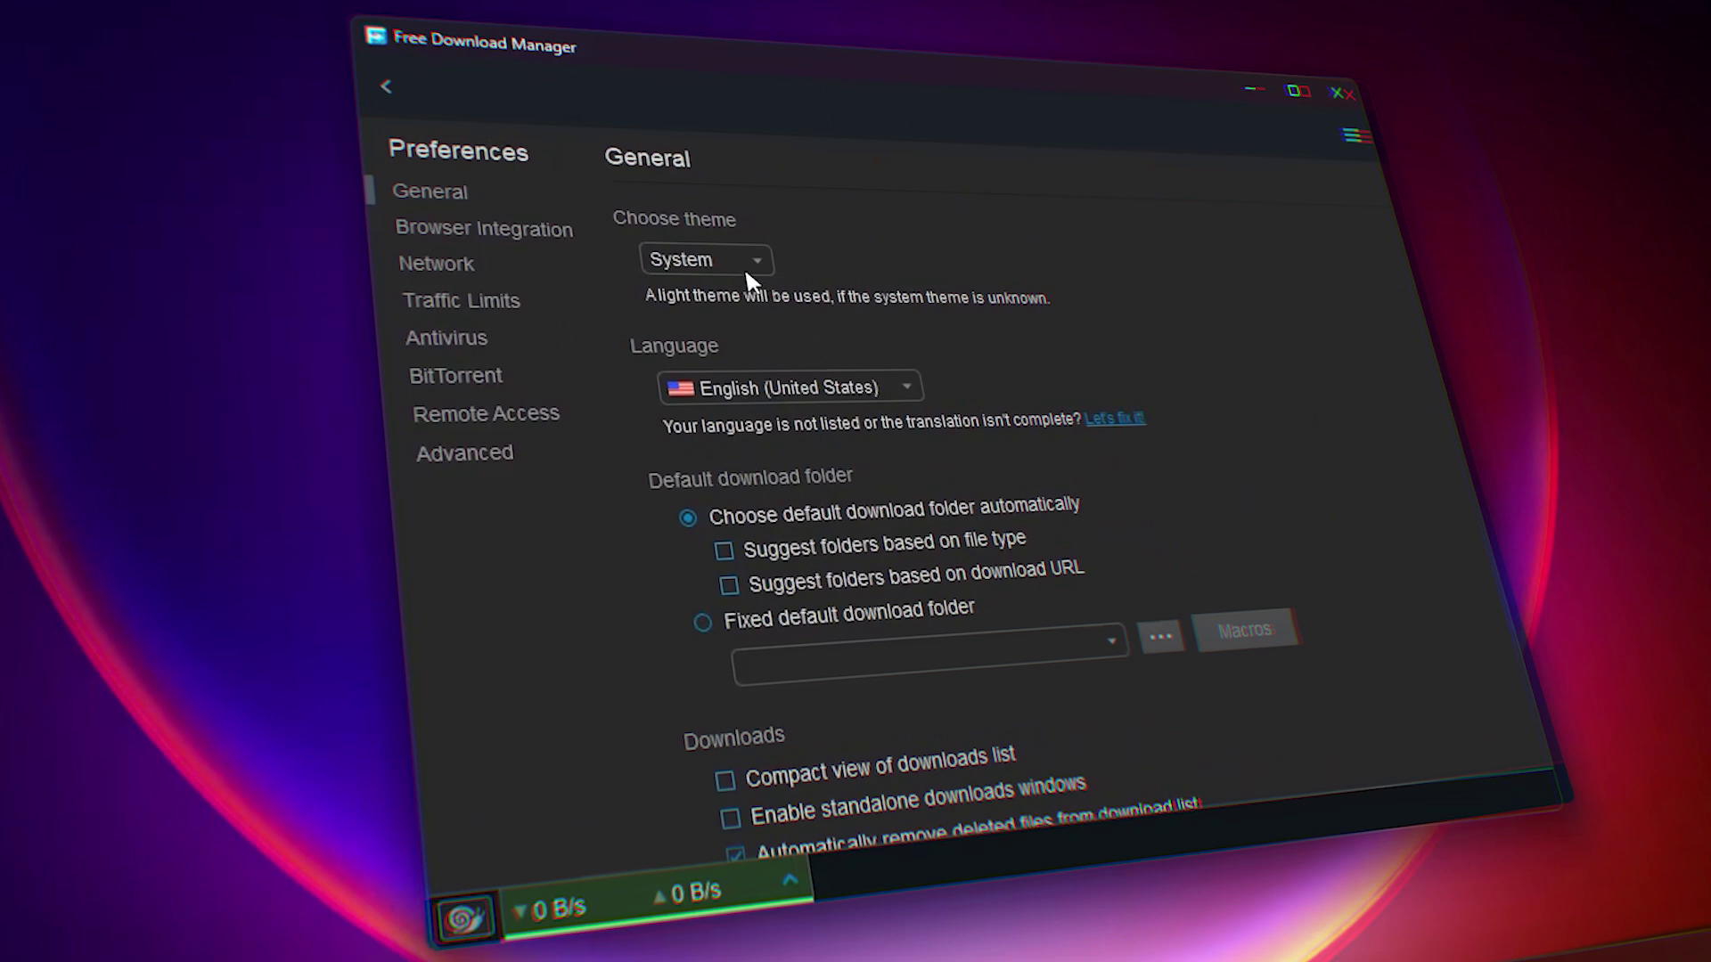
{"action": "left_click", "coordinate": [758, 397]}
{"action": "left_click", "coordinate": [754, 411]}
{"action": "scroll", "coordinate": [1129, 403], "scroll_direction": "down", "scroll_amount": 1}
{"action": "scroll", "coordinate": [1129, 402], "scroll_direction": "down", "scroll_amount": 3}
{"action": "scroll", "coordinate": [1223, 374], "scroll_direction": "down", "scroll_amount": 3}
{"action": "scroll", "coordinate": [1216, 371], "scroll_direction": "down", "scroll_amount": 3}
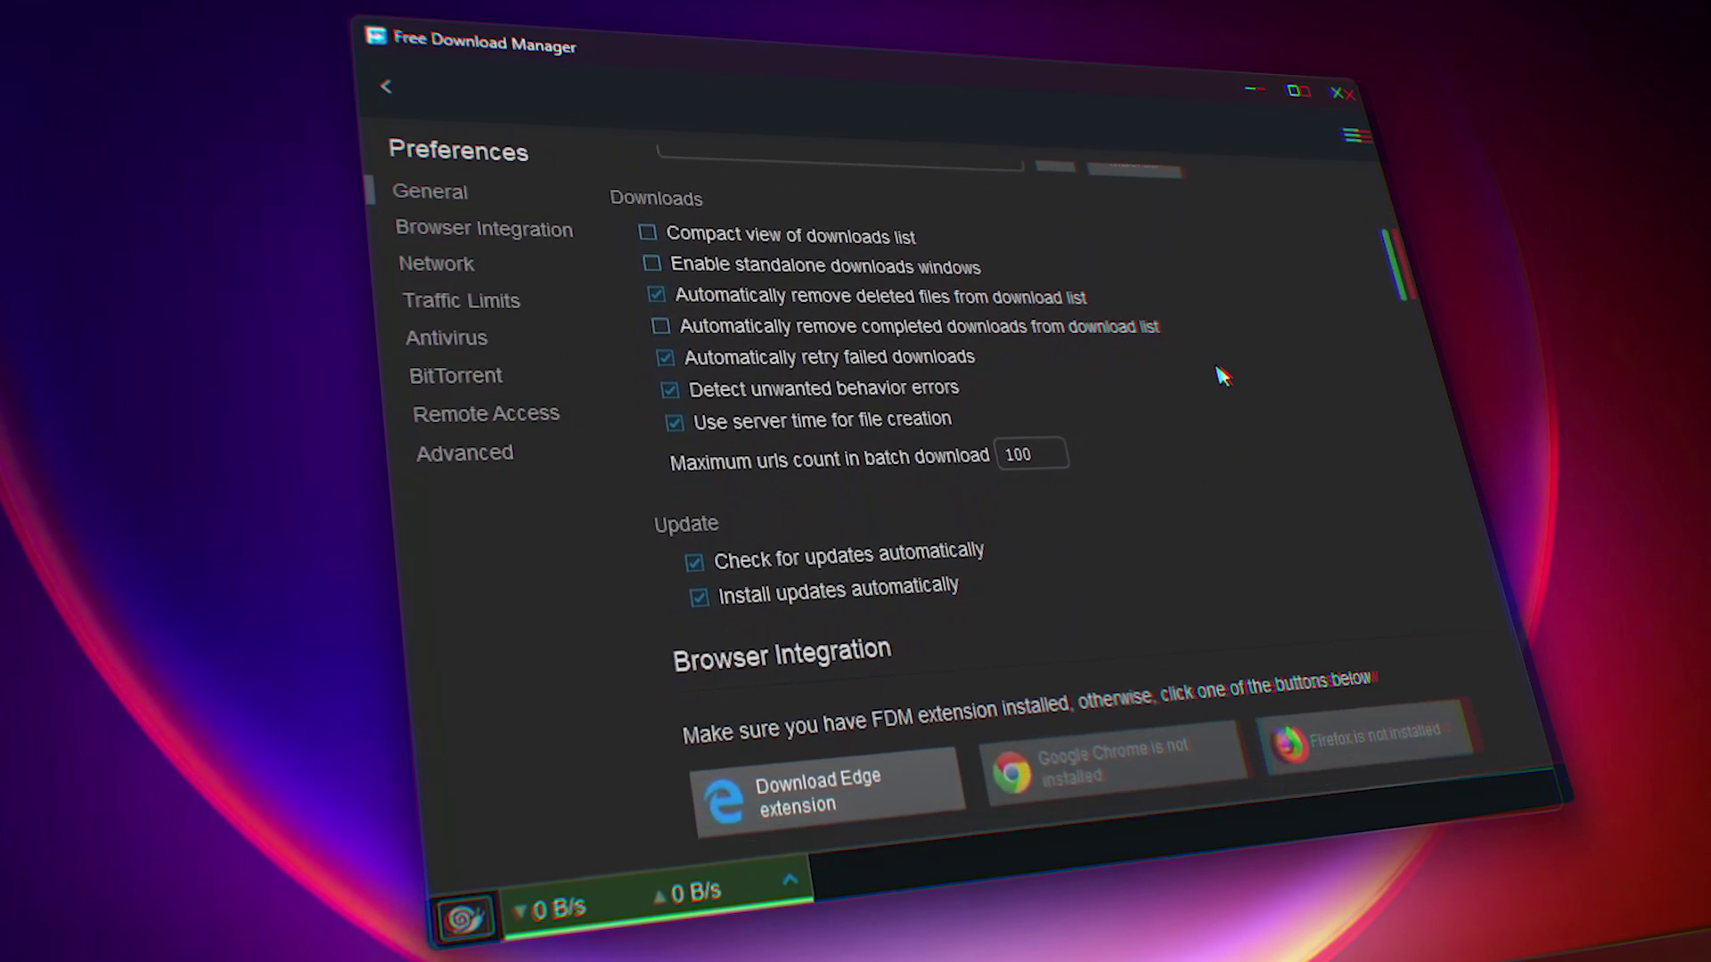
{"action": "scroll", "coordinate": [1236, 380], "scroll_direction": "down", "scroll_amount": 3}
{"action": "scroll", "coordinate": [1236, 382], "scroll_direction": "down", "scroll_amount": 3}
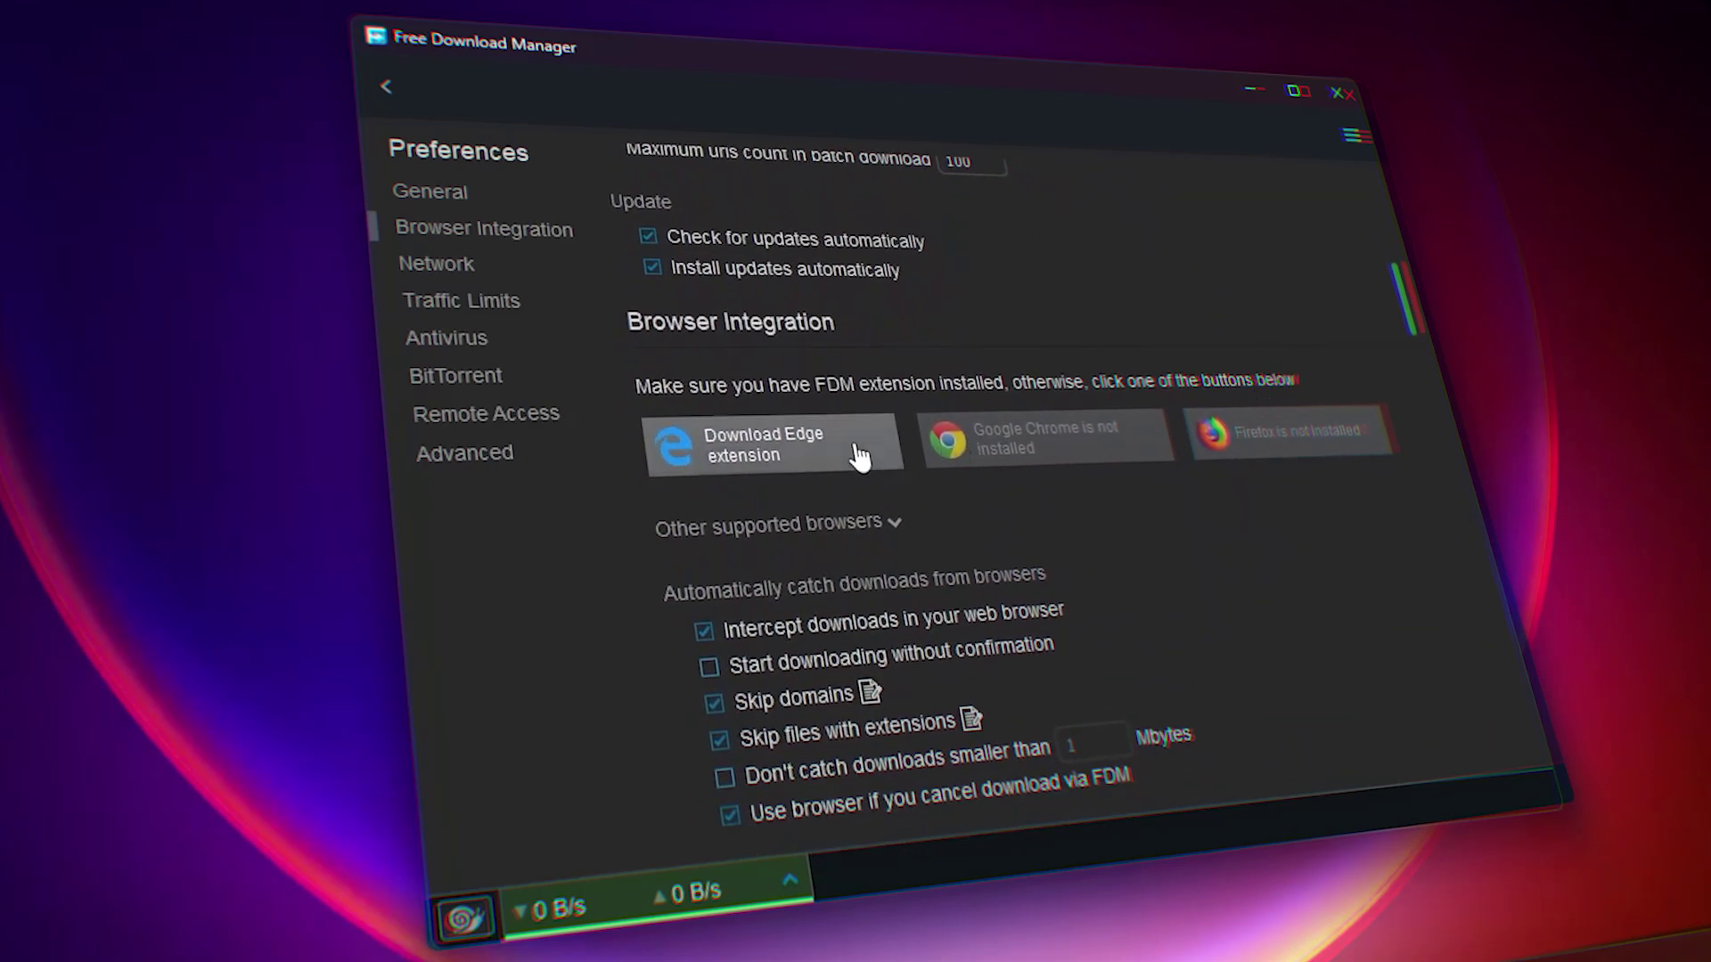
{"action": "scroll", "coordinate": [829, 472], "scroll_direction": "down", "scroll_amount": 3}
{"action": "scroll", "coordinate": [936, 460], "scroll_direction": "down", "scroll_amount": 2}
{"action": "scroll", "coordinate": [1042, 451], "scroll_direction": "down", "scroll_amount": 1}
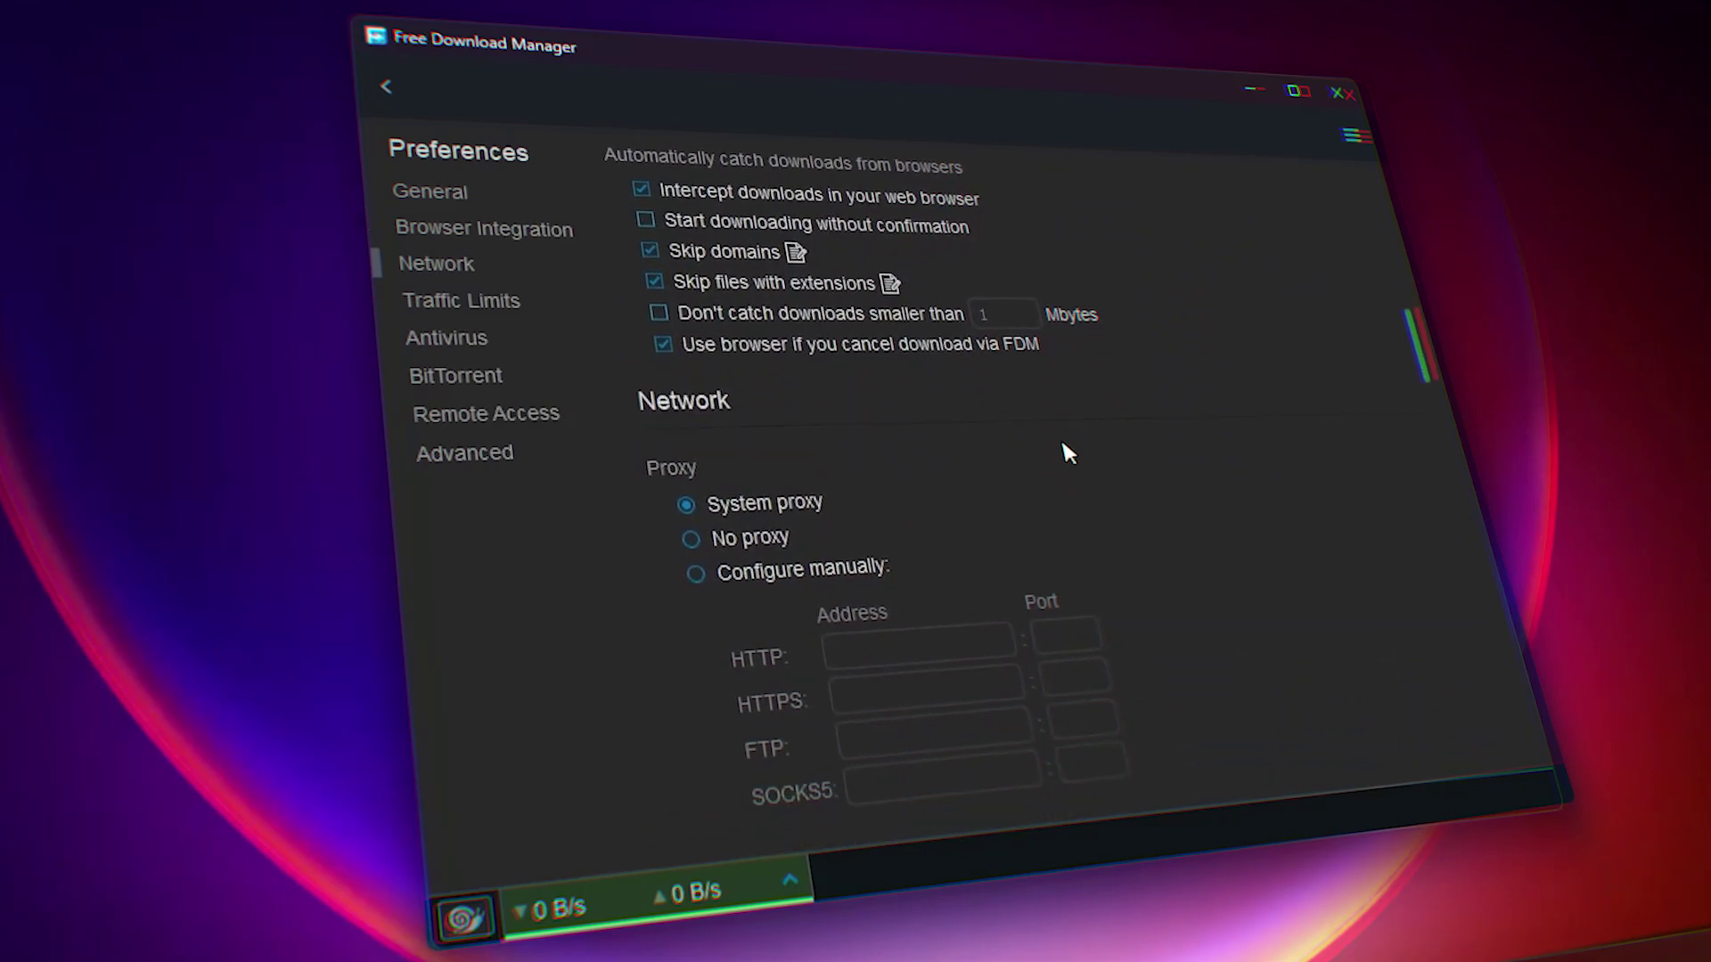
{"action": "scroll", "coordinate": [1109, 434], "scroll_direction": "down", "scroll_amount": 5}
{"action": "scroll", "coordinate": [1160, 414], "scroll_direction": "down", "scroll_amount": 3}
{"action": "scroll", "coordinate": [1260, 410], "scroll_direction": "down", "scroll_amount": 3}
{"action": "scroll", "coordinate": [1314, 388], "scroll_direction": "down", "scroll_amount": 3}
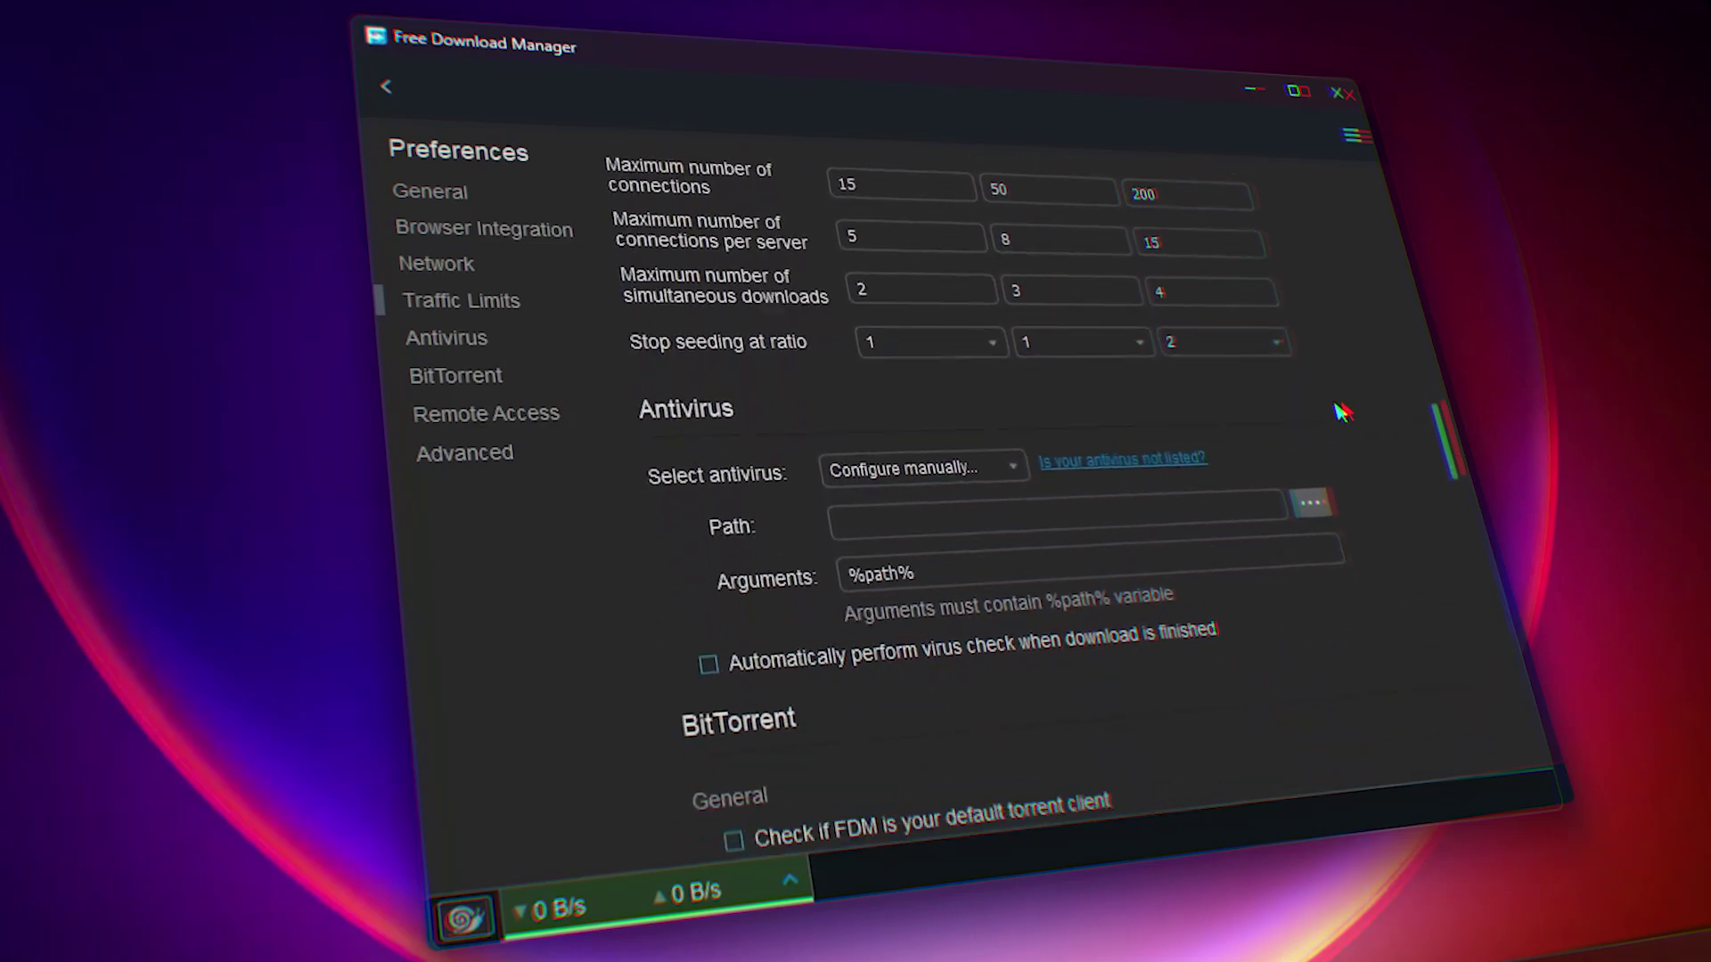
{"action": "scroll", "coordinate": [1336, 401], "scroll_direction": "down", "scroll_amount": 3}
{"action": "scroll", "coordinate": [1351, 416], "scroll_direction": "down", "scroll_amount": 3}
{"action": "scroll", "coordinate": [1353, 414], "scroll_direction": "down", "scroll_amount": 2}
{"action": "scroll", "coordinate": [1353, 415], "scroll_direction": "down", "scroll_amount": 2}
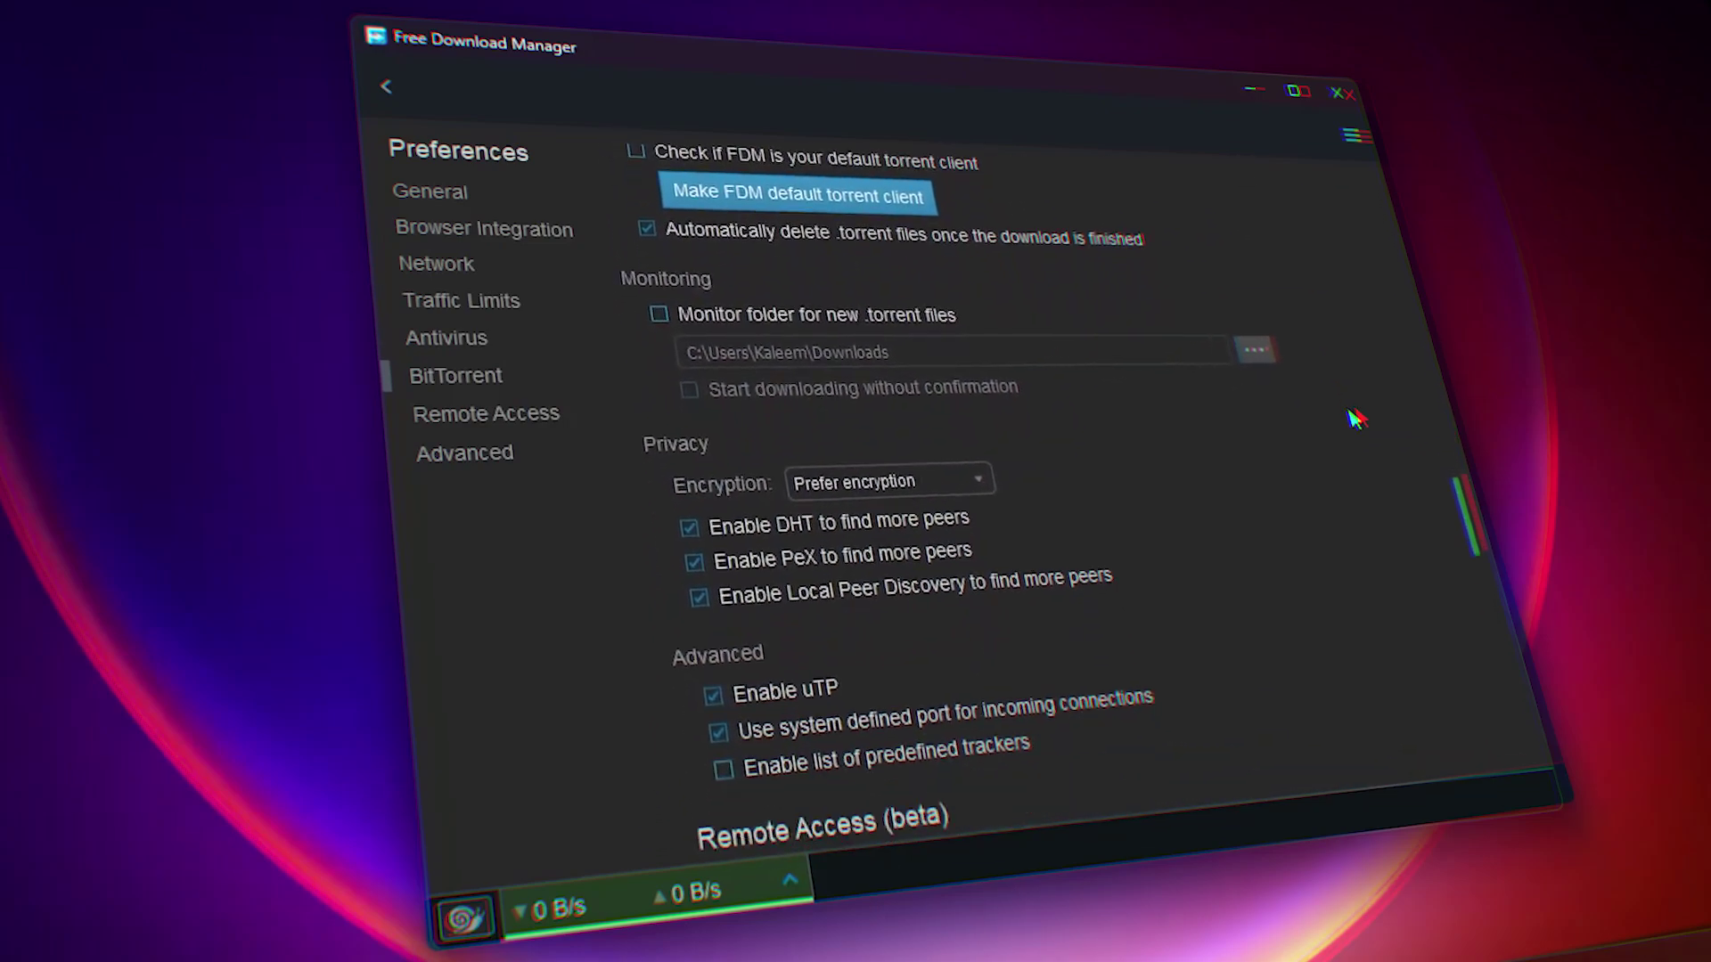
{"action": "scroll", "coordinate": [1355, 419], "scroll_direction": "down", "scroll_amount": 5}
{"action": "scroll", "coordinate": [1356, 419], "scroll_direction": "down", "scroll_amount": 3}
{"action": "scroll", "coordinate": [1361, 425], "scroll_direction": "down", "scroll_amount": 3}
{"action": "scroll", "coordinate": [1366, 432], "scroll_direction": "down", "scroll_amount": 3}
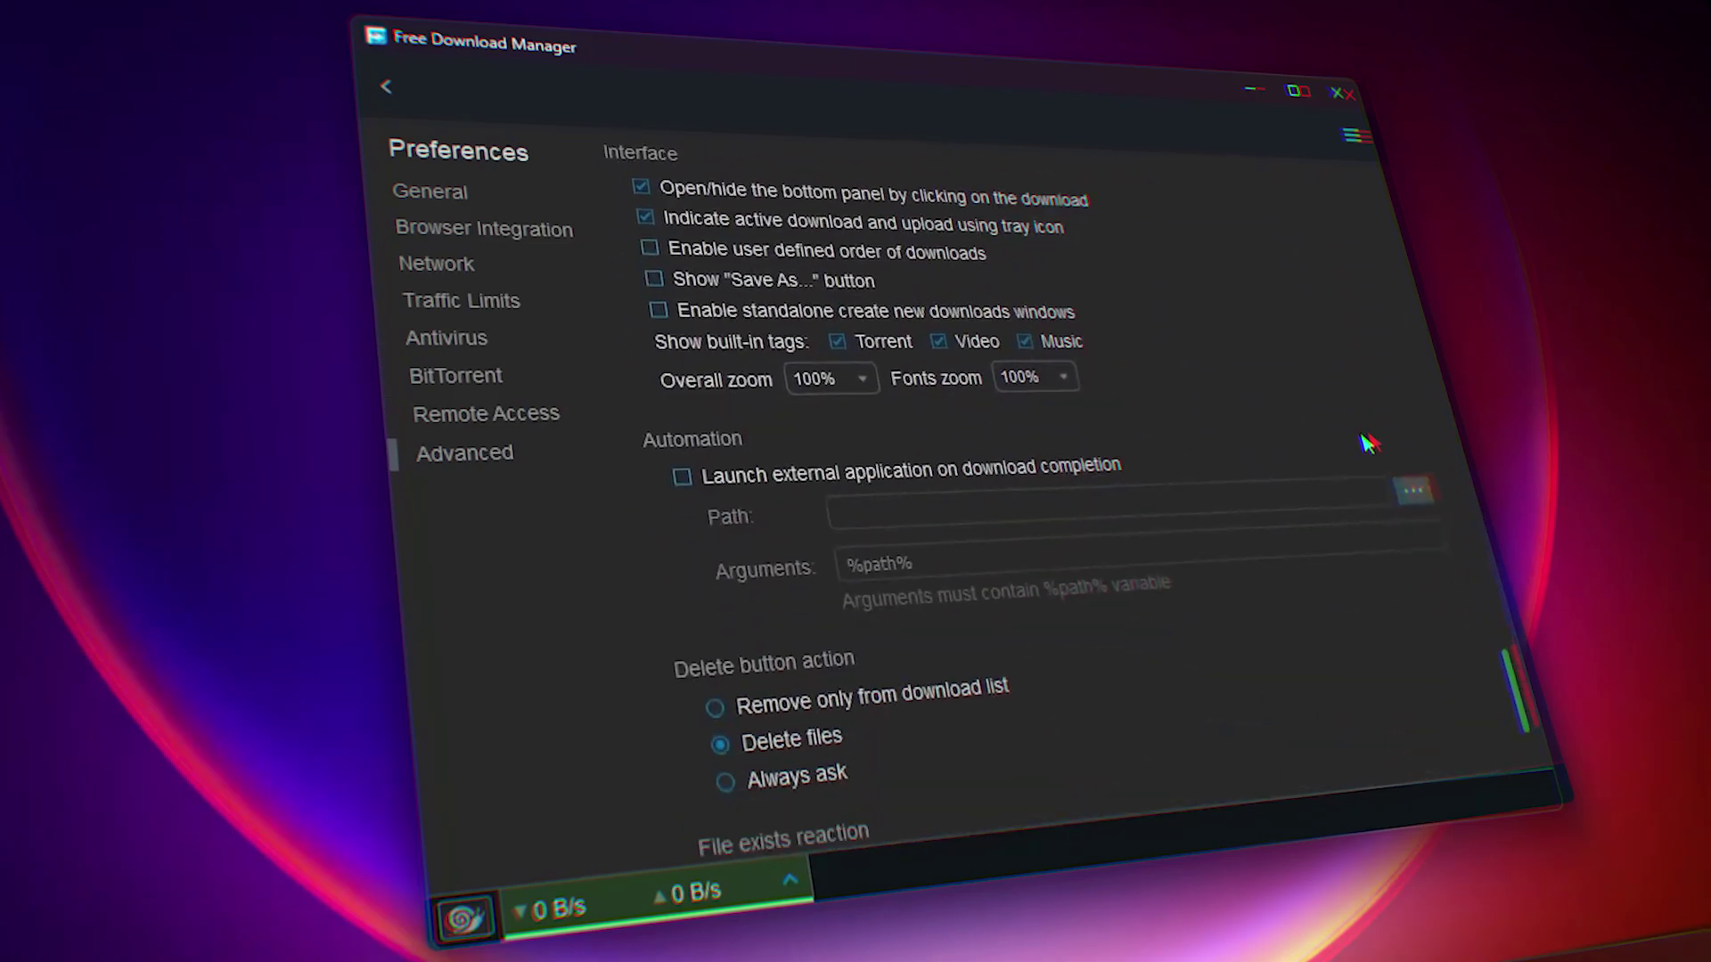